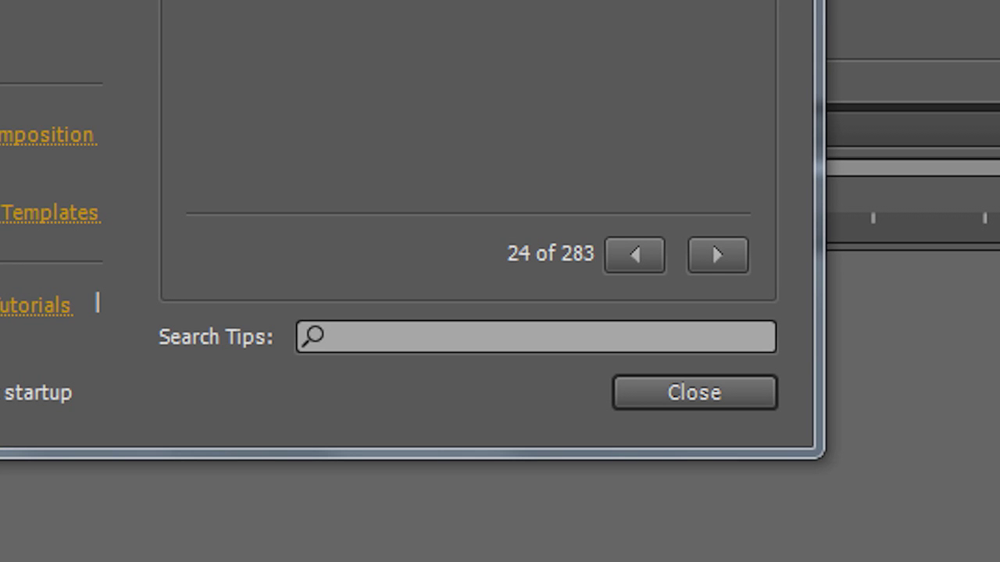
# - Dismiss the startup tips and create the 1280 x 720 composition Comp 1 at 25 fps with a 17-second duration
pyautogui.click(718, 390)
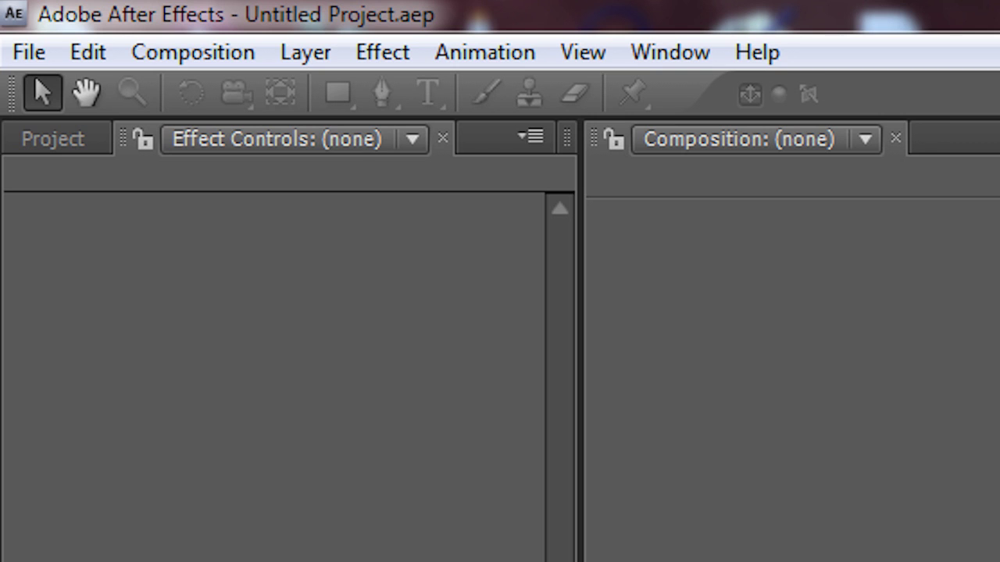
pyautogui.click(240, 54)
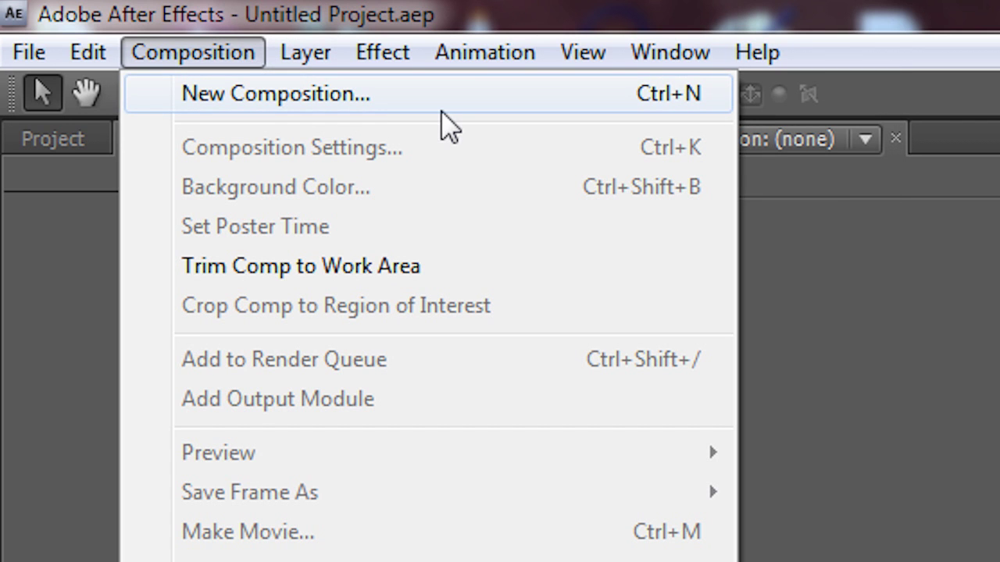
pyautogui.click(442, 109)
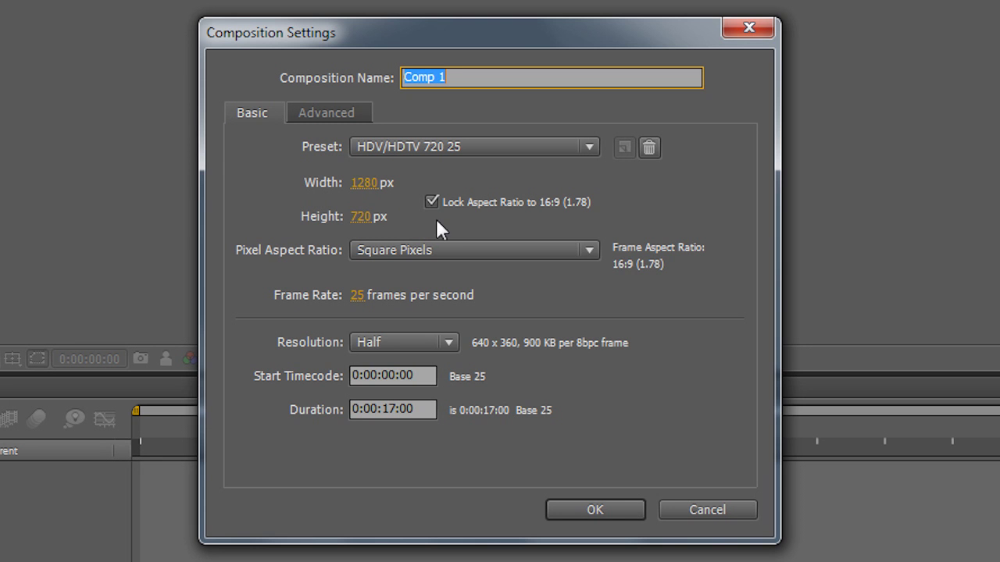
pyautogui.click(615, 509)
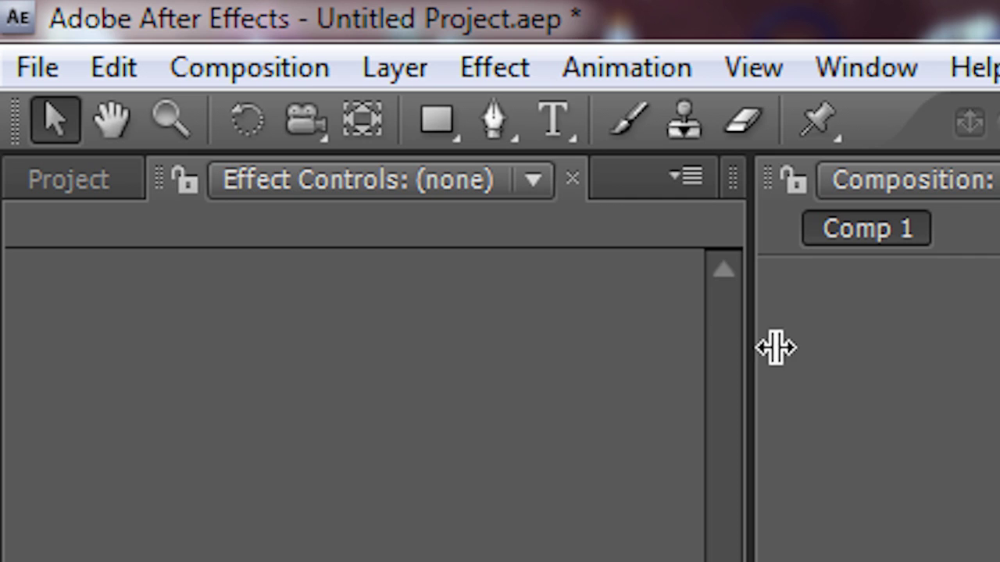
# - Add a white text layer reading XENOMEX and move it towards the middle of the frame
pyautogui.click(556, 123)
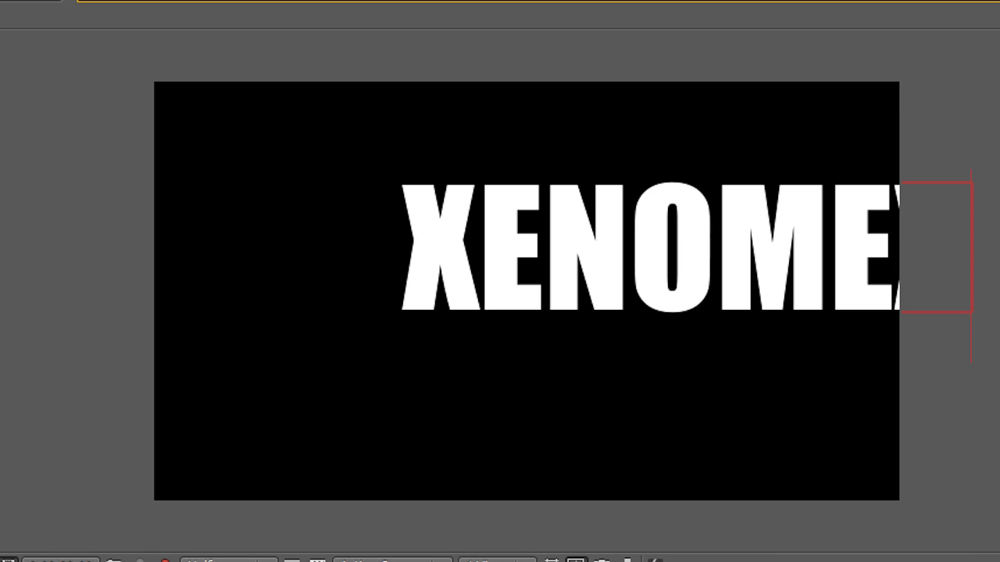
pyautogui.hotkey('ctrl', 'Return')
pyautogui.moveTo(592, 257); pyautogui.dragTo(449, 302)
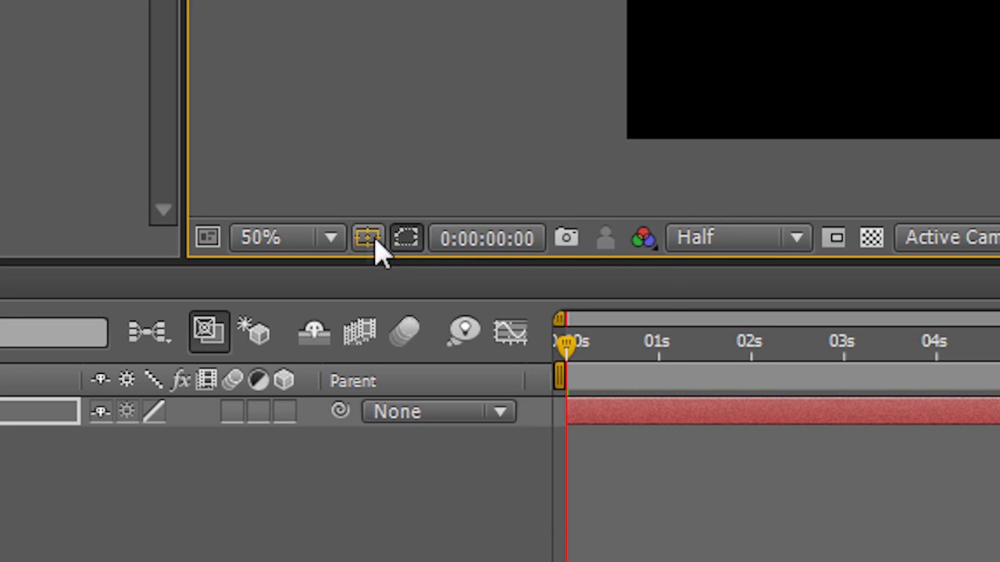
# - Centre the XENOMEX text against the Title/Action Safe guides and hide the guides again
pyautogui.click(367, 238)
pyautogui.click(564, 281)
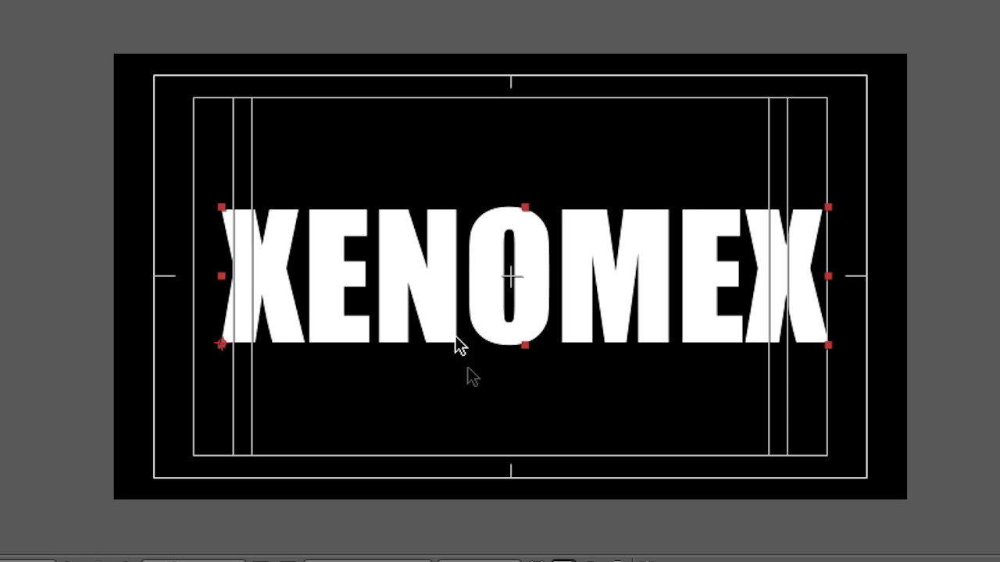
pyautogui.moveTo(462, 305)
pyautogui.mouseDown()
pyautogui.moveTo(477, 306)
pyautogui.moveTo(461, 306)
pyautogui.mouseUp()
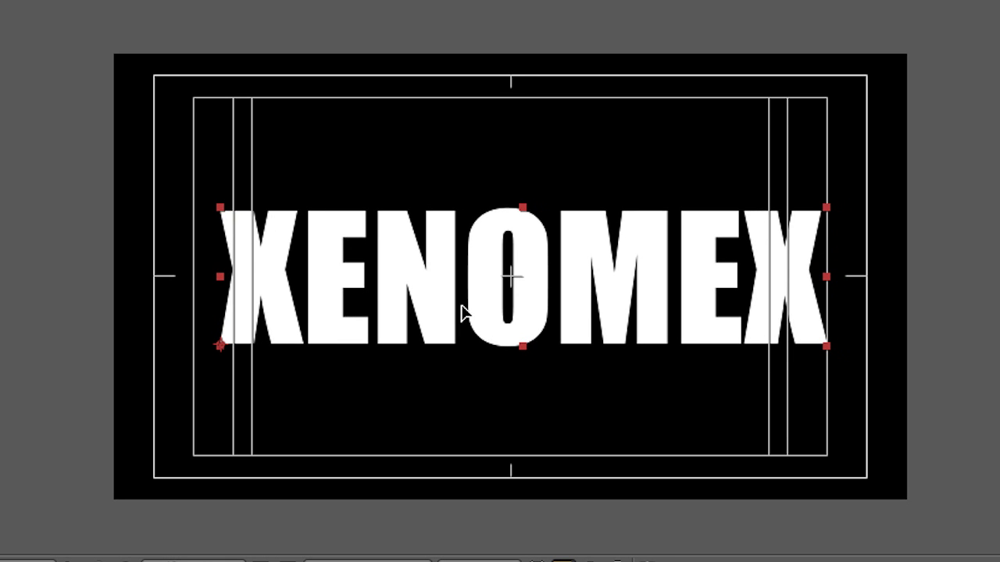
pyautogui.click(453, 186)
pyautogui.click(481, 230)
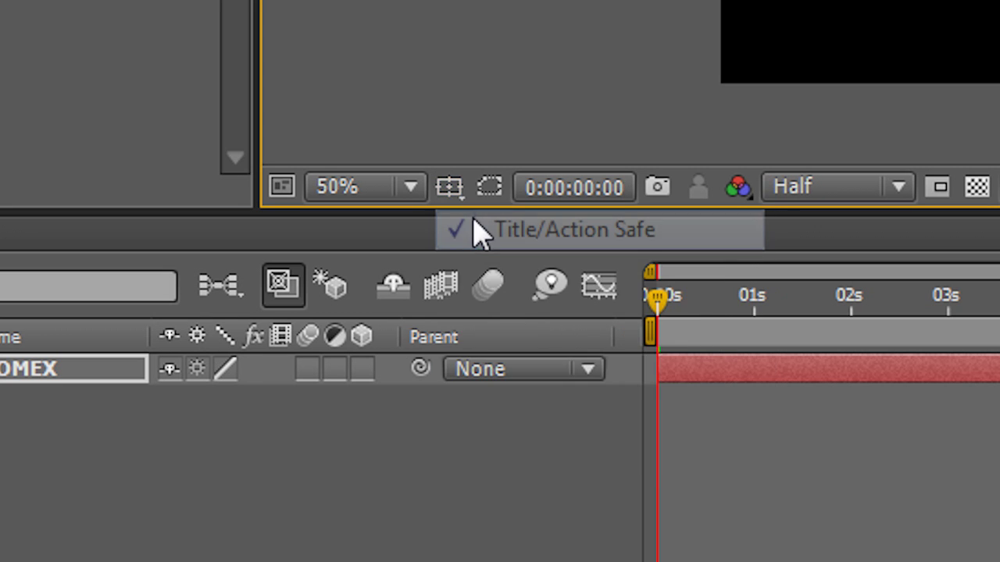
# - Apply the Shatter effect to the XENOMEX text and set its View to Rendered
pyautogui.click(642, 127)
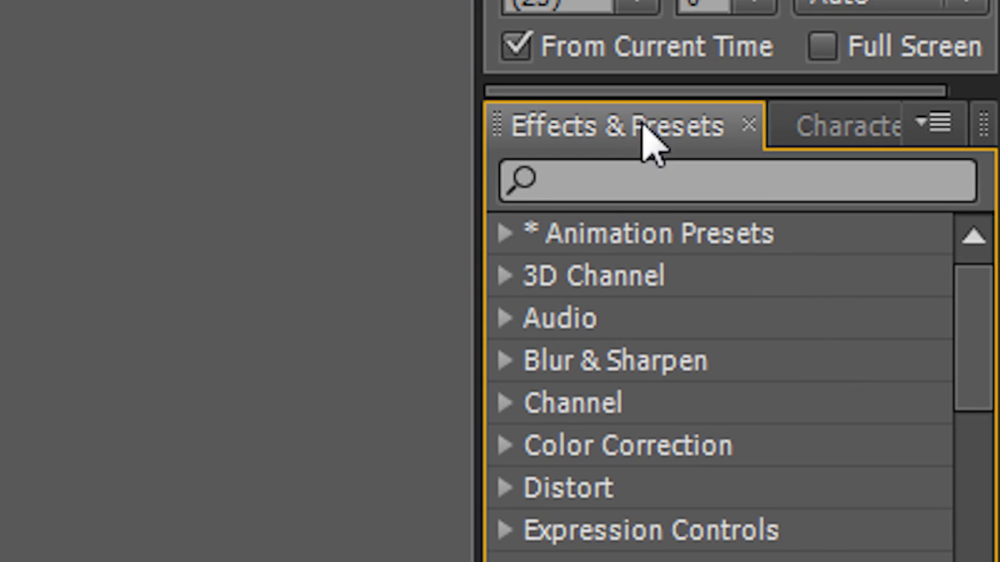
pyautogui.click(615, 168)
pyautogui.write('shatter')
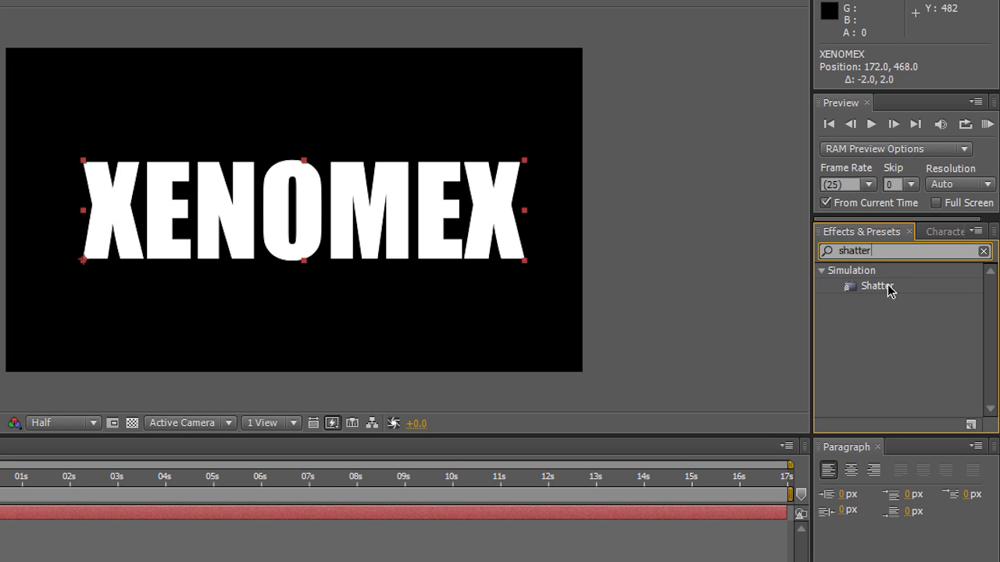
pyautogui.moveTo(661, 276); pyautogui.dragTo(336, 220)
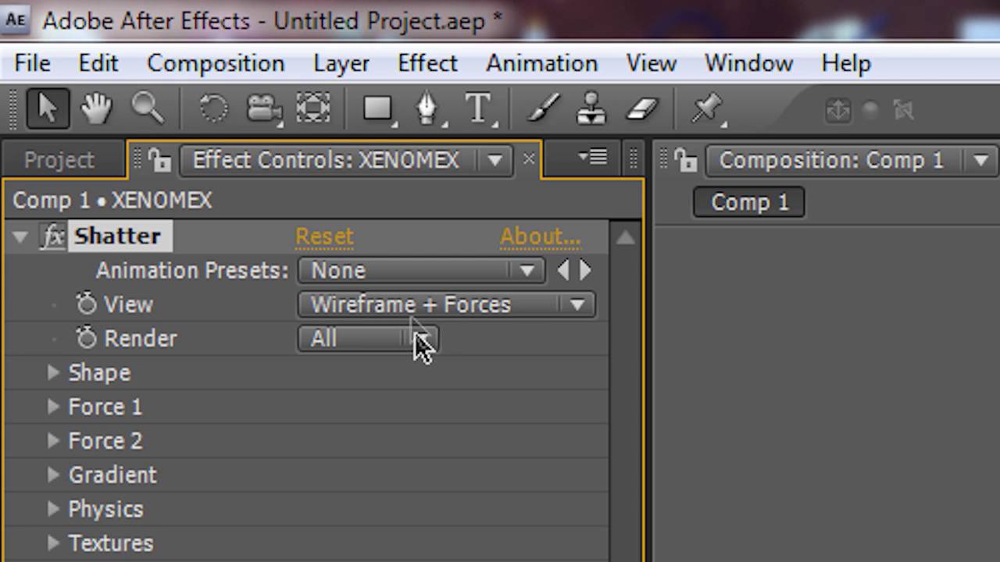
pyautogui.click(411, 306)
pyautogui.click(426, 130)
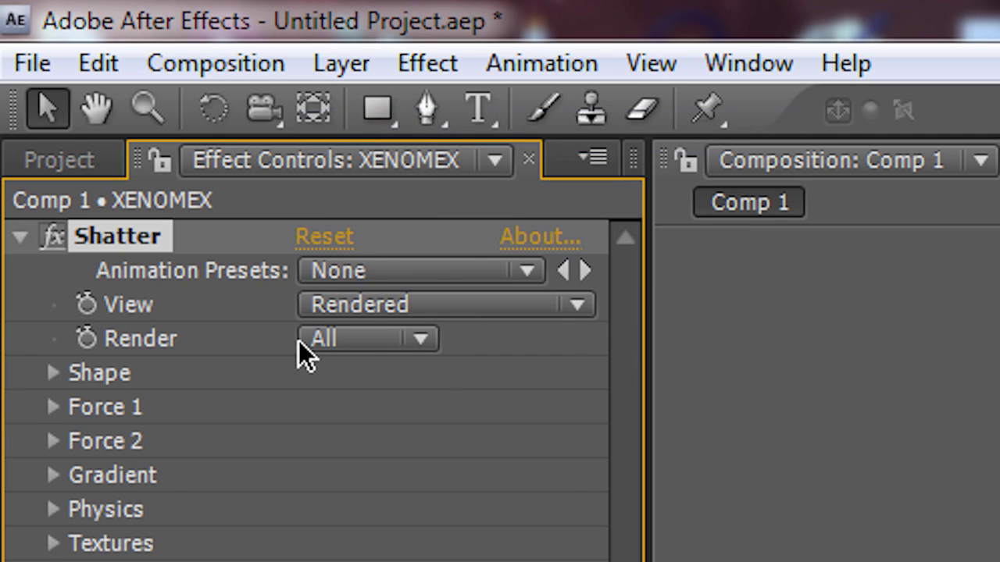
# - Set the Shatter shape pattern to Custom and use the XENOMEX layer as the custom shatter map
pyautogui.click(53, 373)
pyautogui.click(378, 407)
pyautogui.click(394, 351)
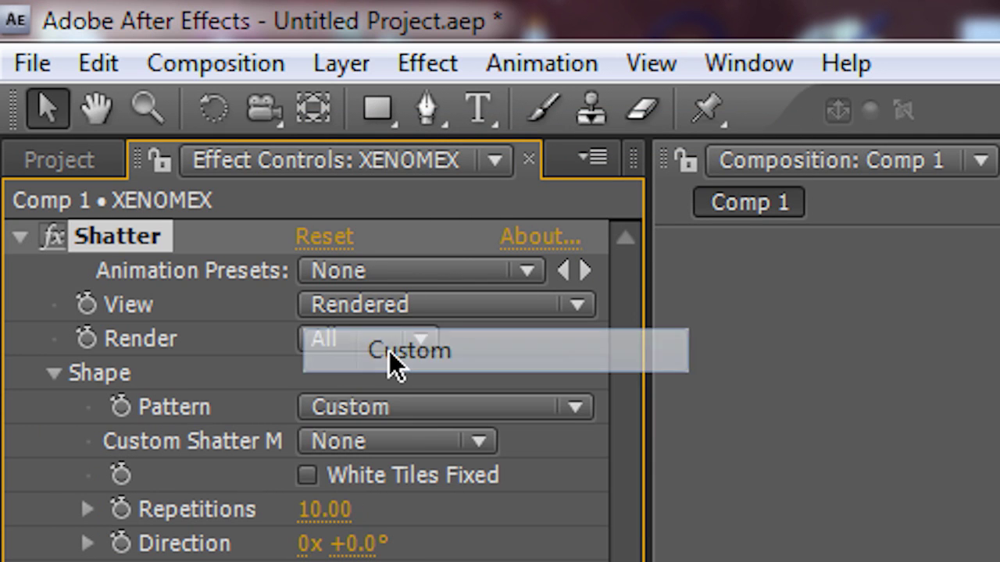
pyautogui.click(388, 442)
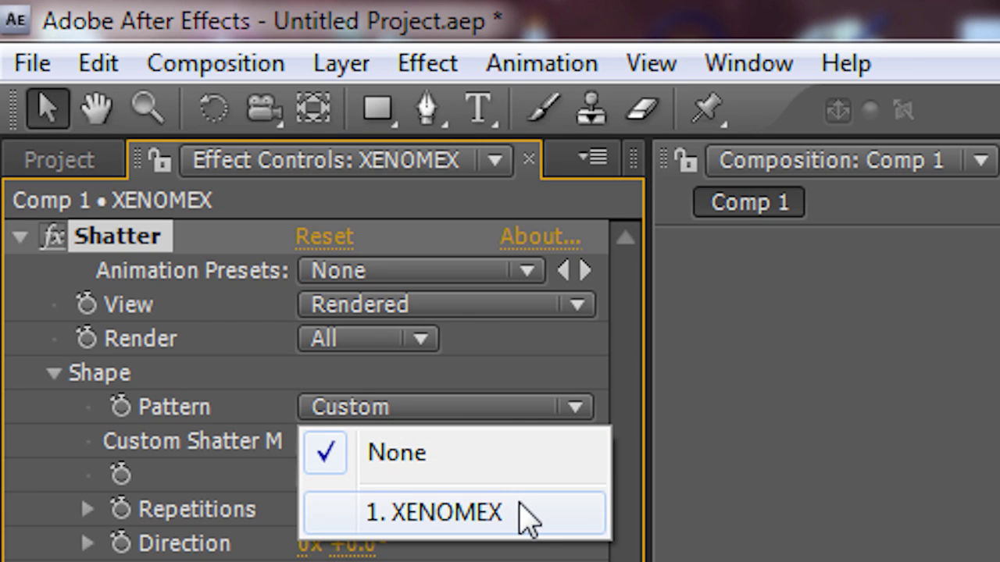
pyautogui.click(520, 507)
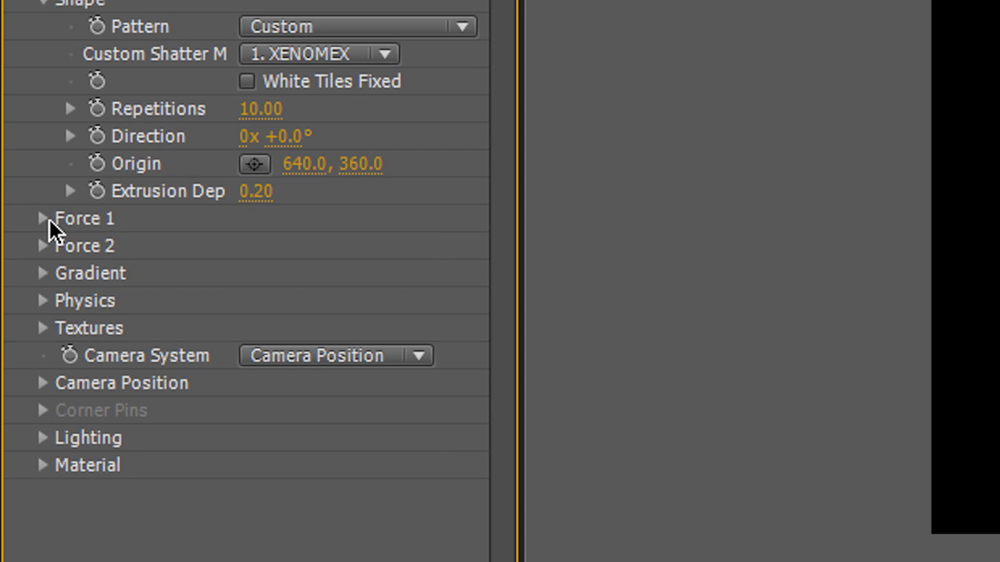
# - Set the Strength of both Force 1 and Force 2 in the Shatter effect to 0
pyautogui.click(47, 220)
pyautogui.click(258, 329)
pyautogui.write('0')
pyautogui.press('Return')
pyautogui.click(43, 355)
pyautogui.click(258, 465)
pyautogui.write('0')
pyautogui.press('Return')
# - Set the Gravity in Shatter's Physics settings to 0
pyautogui.scroll(-2, 281, 475)
pyautogui.click(44, 464)
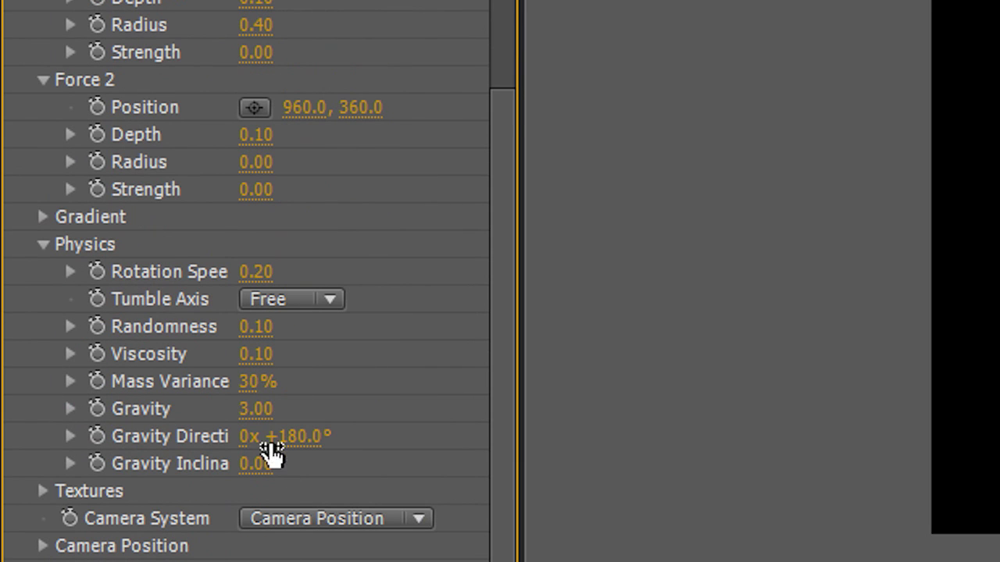
pyautogui.click(257, 408)
pyautogui.write('0')
pyautogui.press('Return')
pyautogui.scroll(5, 439, 436)
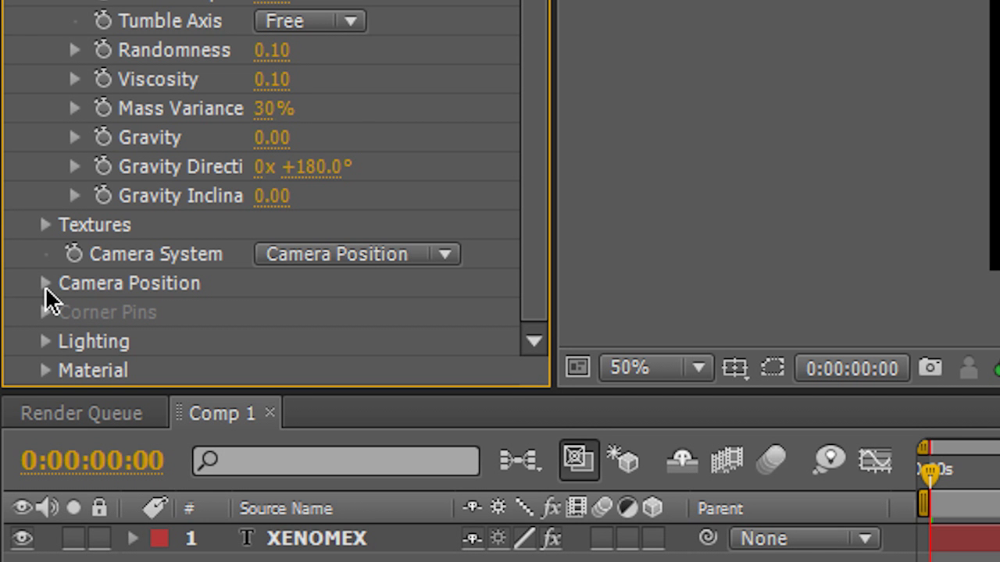
# - Reveal Shatter's Camera Position settings and move the current time to 1 second
pyautogui.click(45, 285)
pyautogui.scroll(-5, 117, 229)
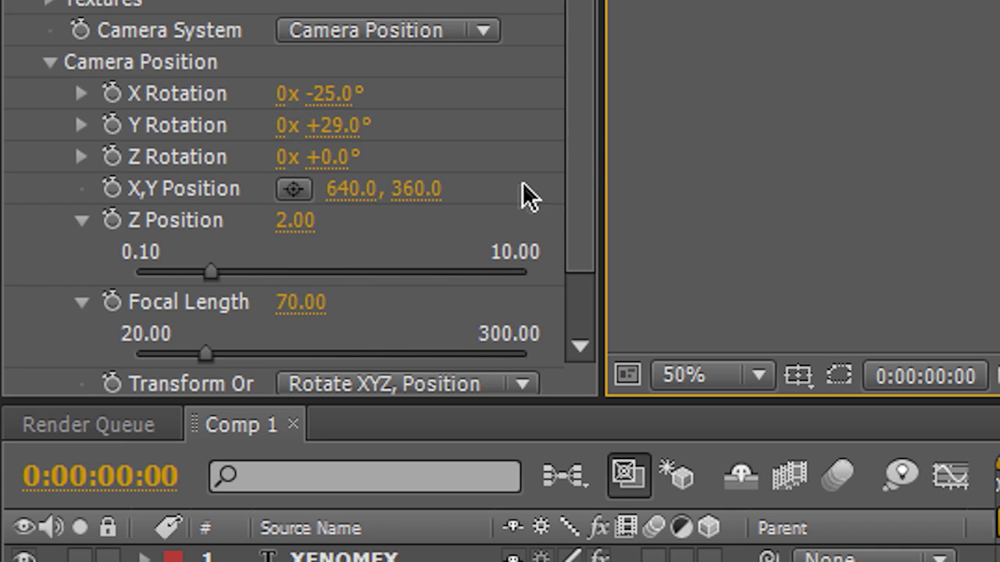
pyautogui.scroll(-3, 361, 211)
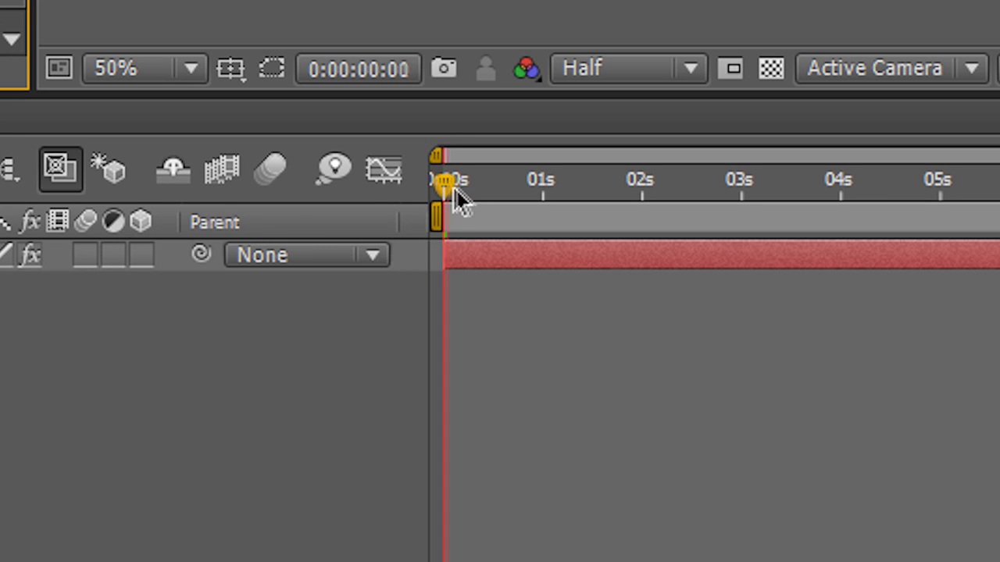
pyautogui.moveTo(456, 187); pyautogui.dragTo(542, 185)
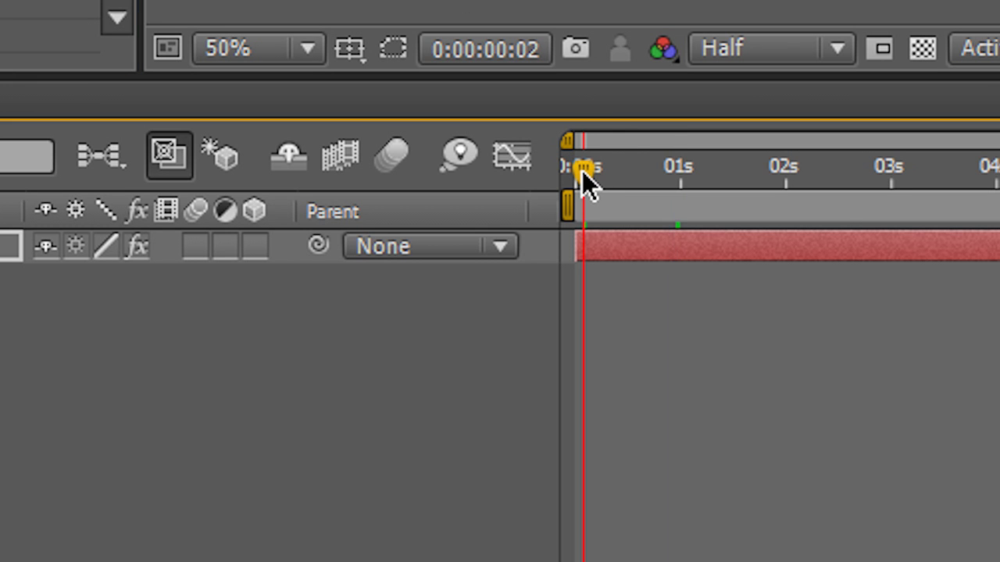
# - Reveal the XENOMEX layer's Shatter Camera Position properties and their keyframes in the timeline
pyautogui.moveTo(582, 170)
pyautogui.mouseDown()
pyautogui.moveTo(679, 172)
pyautogui.moveTo(602, 178)
pyautogui.moveTo(576, 169)
pyautogui.mouseUp()
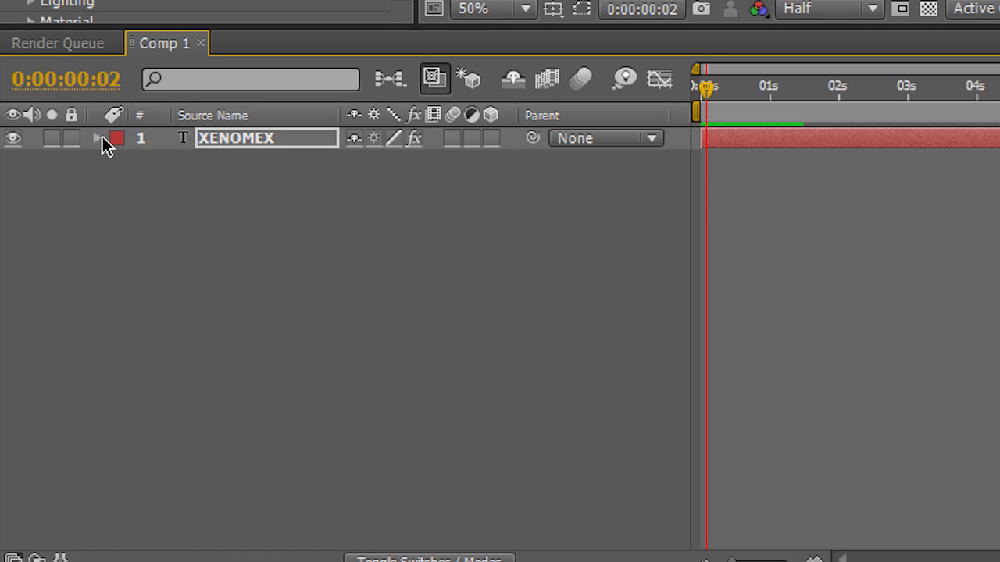
pyautogui.click(98, 139)
pyautogui.click(119, 183)
pyautogui.click(141, 204)
pyautogui.click(163, 425)
pyautogui.scroll(-4, 175, 424)
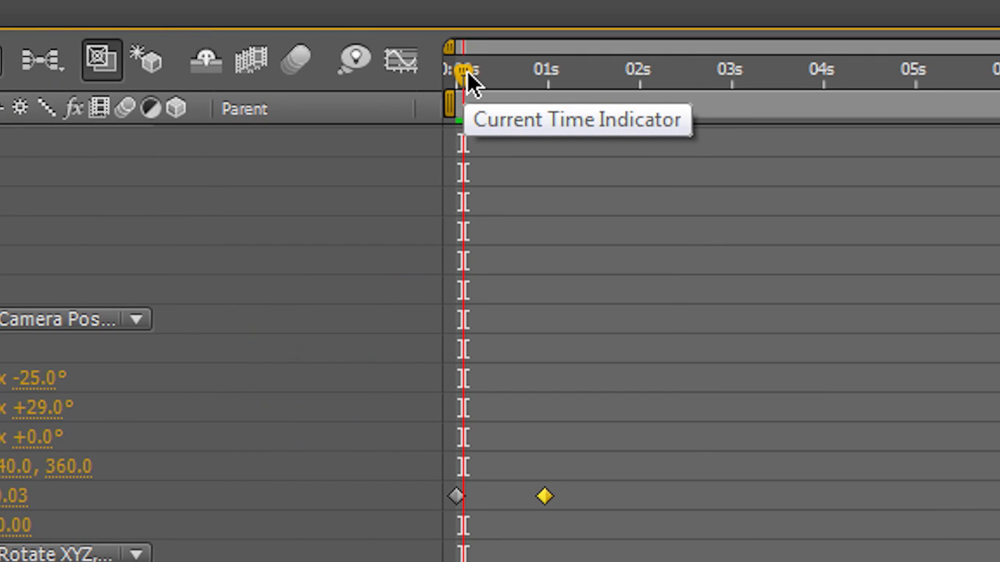
# - Return to the start of the composition and enable keyframing for the camera's X Rotation and Y Rotation
pyautogui.moveTo(467, 74); pyautogui.dragTo(460, 72)
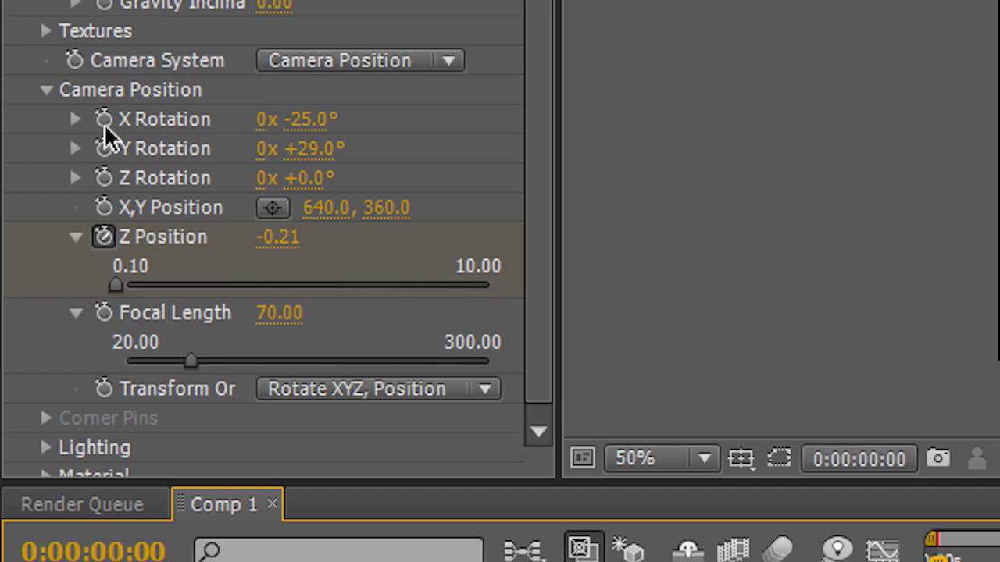
pyautogui.click(104, 121)
pyautogui.click(103, 149)
pyautogui.click(133, 295)
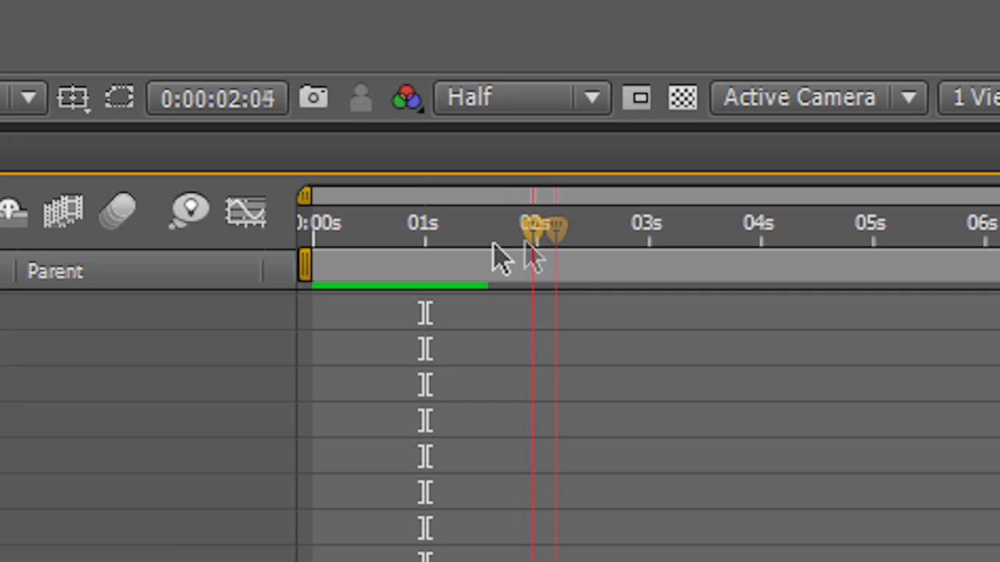
# - Add camera keyframes at 3 seconds for X Rotation, X,Y Position and Z Position
pyautogui.moveTo(374, 355); pyautogui.dragTo(419, 355)
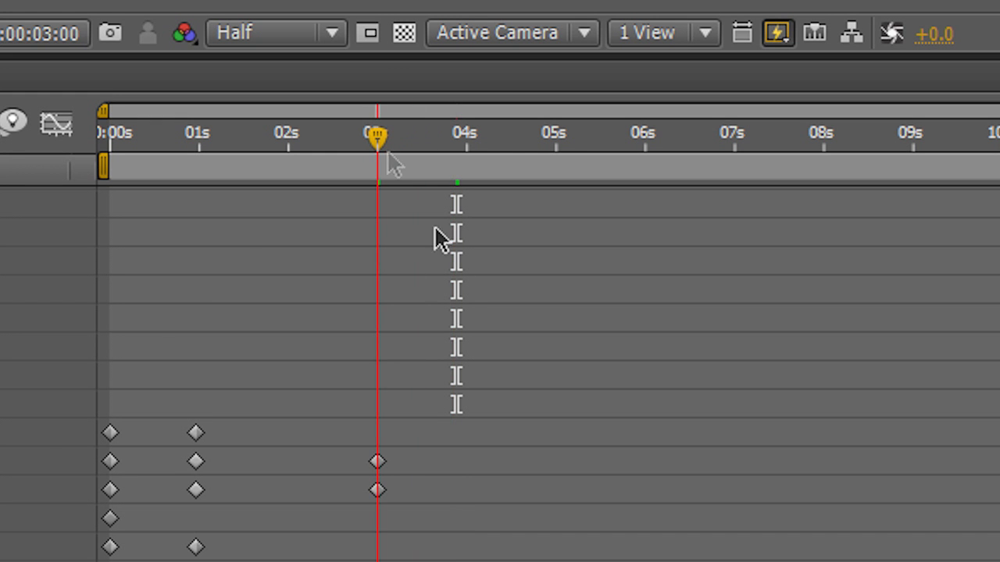
pyautogui.press('[')
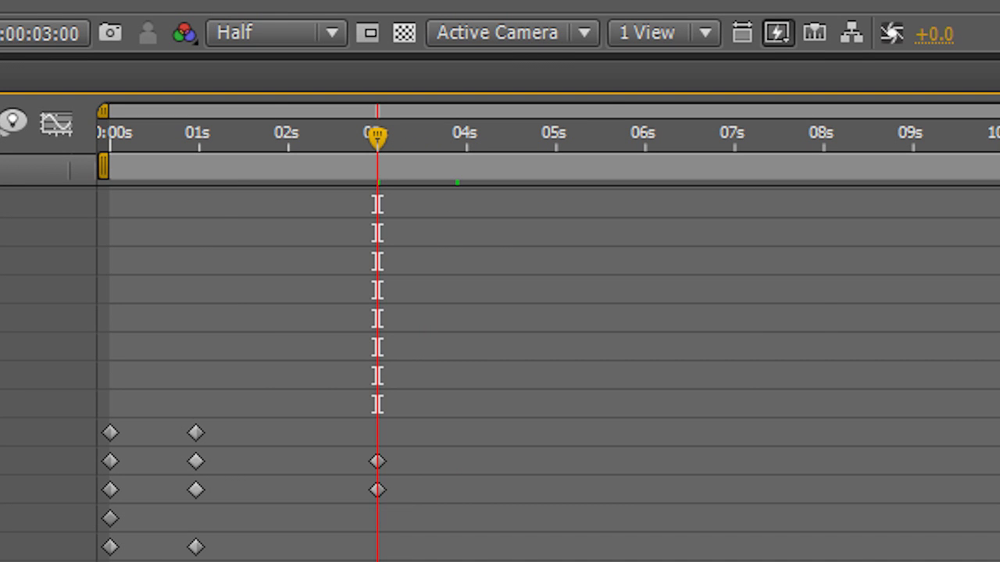
pyautogui.click(38, 387)
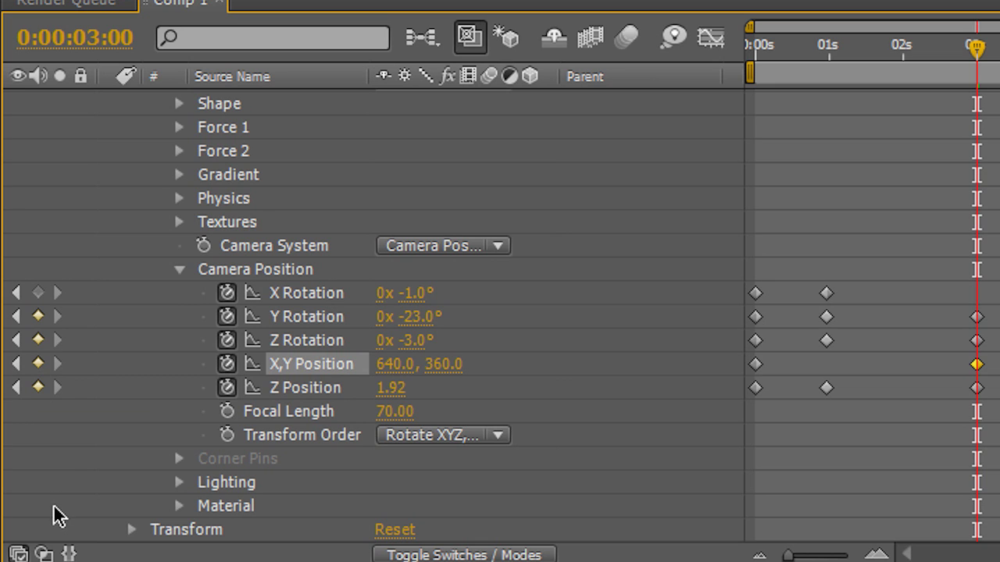
pyautogui.click(37, 293)
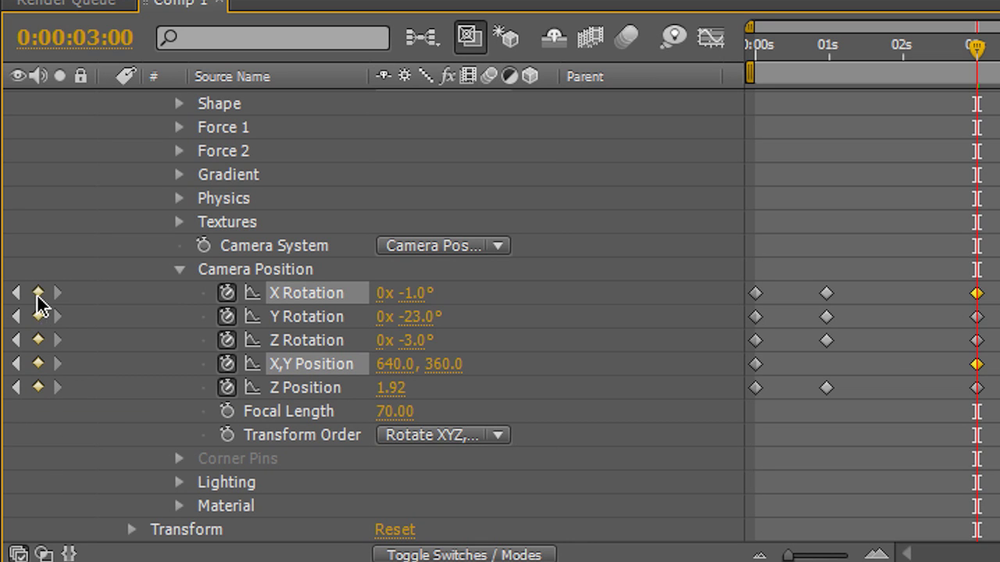